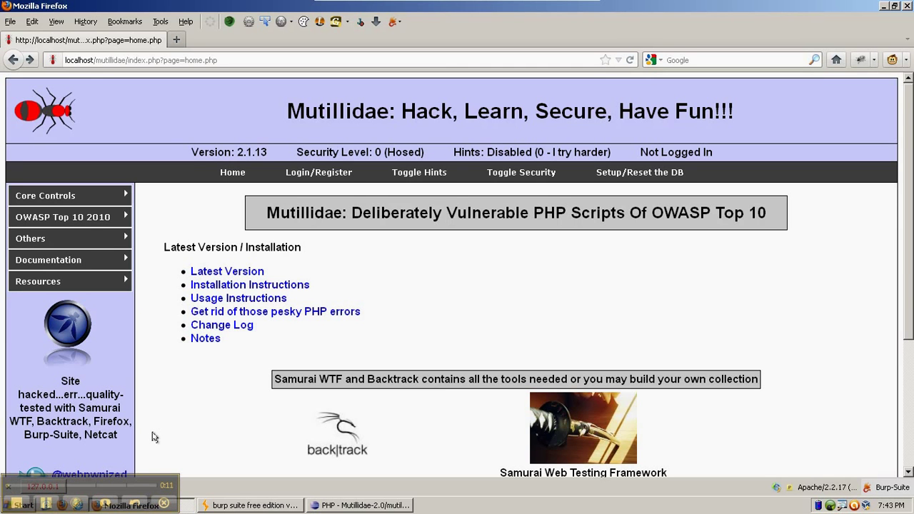
- Open the Click-Jacking page under OWASP 2007 A6, trigger its giant invisible button and accept the hijack alert
{"action": "mouse_move", "coordinate": [103, 231]}
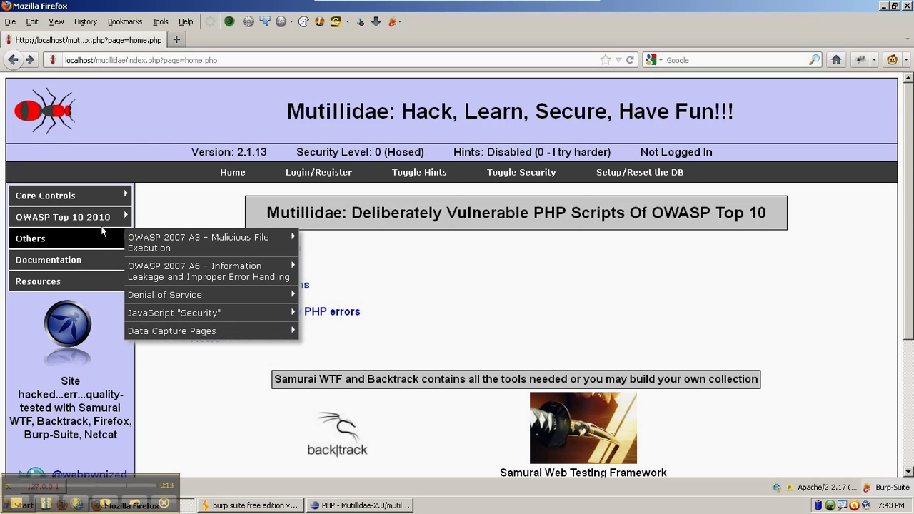
{"action": "mouse_move", "coordinate": [225, 272]}
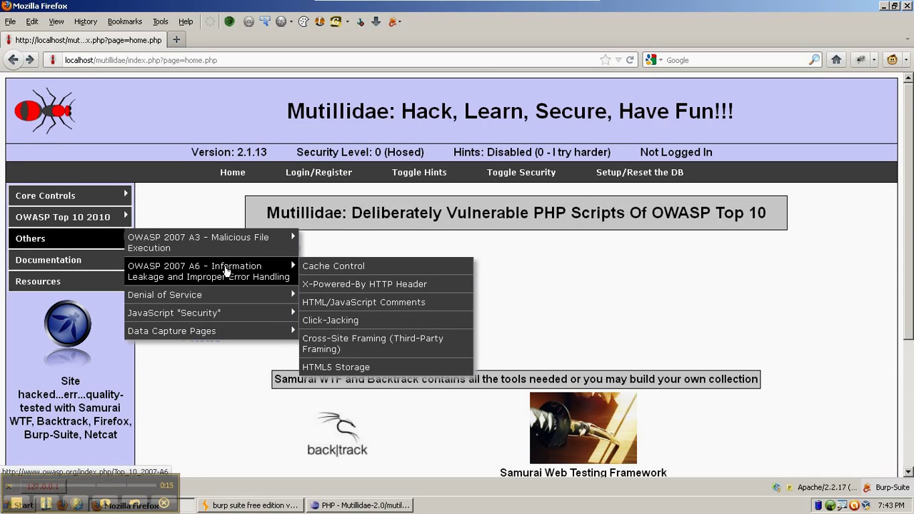
{"action": "left_click", "coordinate": [336, 323]}
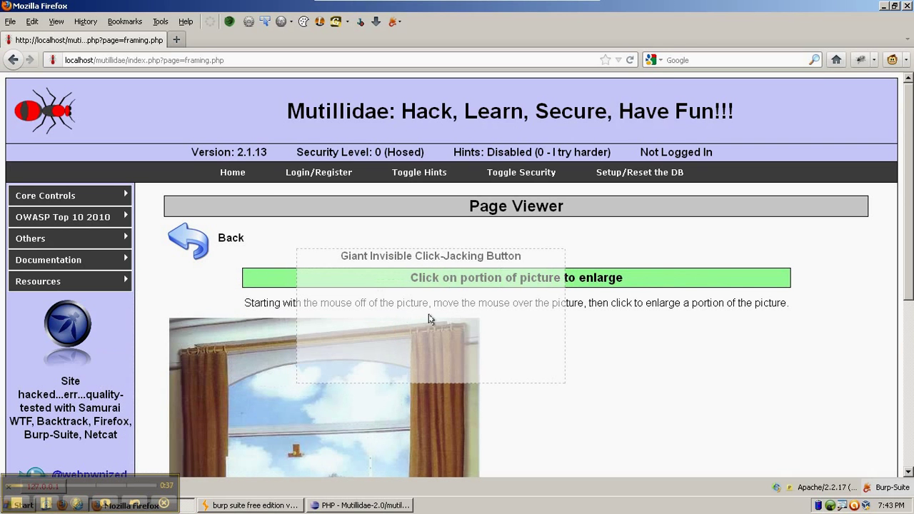
{"action": "left_click", "coordinate": [512, 340]}
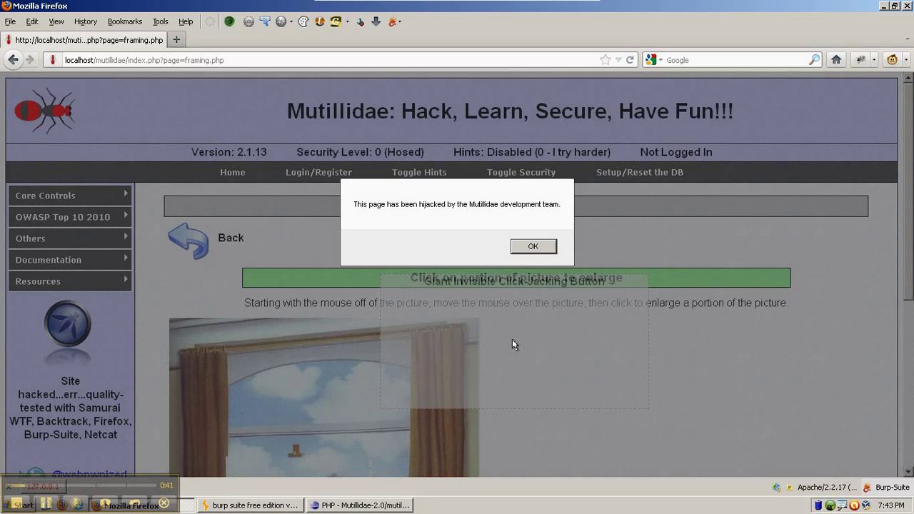
{"action": "left_click", "coordinate": [533, 246]}
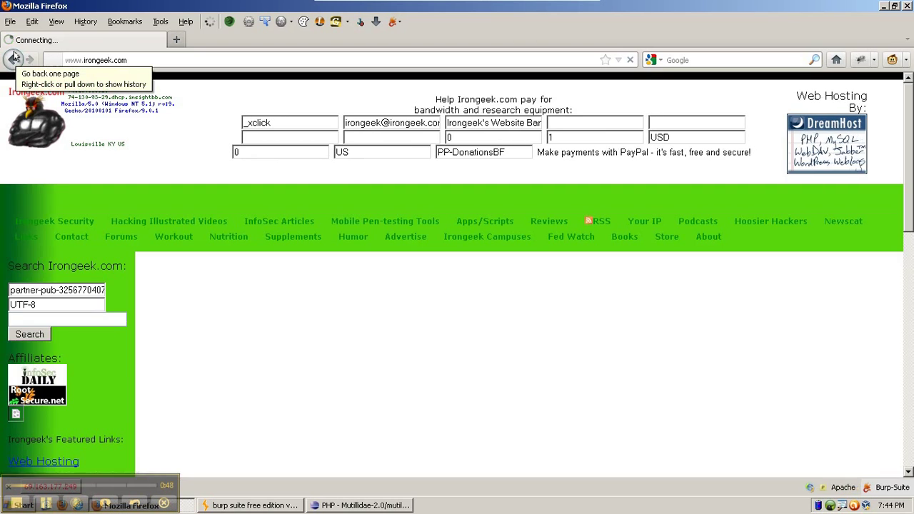
- Go back to the Mutillidae home page and view the framed site on the Cross-Site Framing (Third-Party Framing) page at security level 0
{"action": "left_click", "coordinate": [13, 58]}
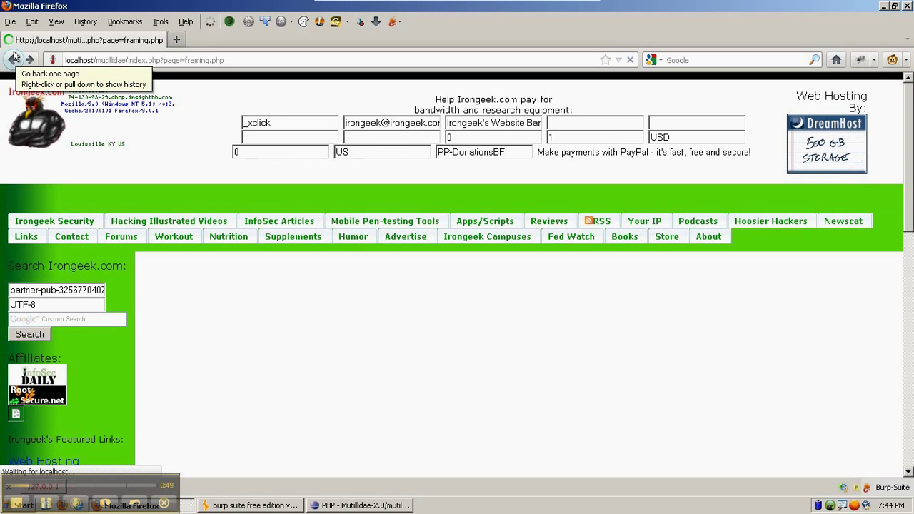
{"action": "left_click", "coordinate": [13, 58]}
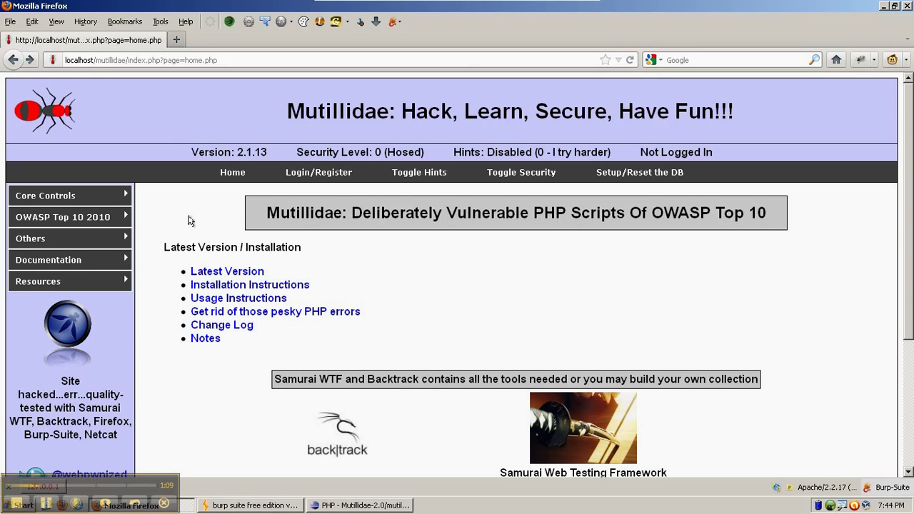
{"action": "mouse_move", "coordinate": [121, 239]}
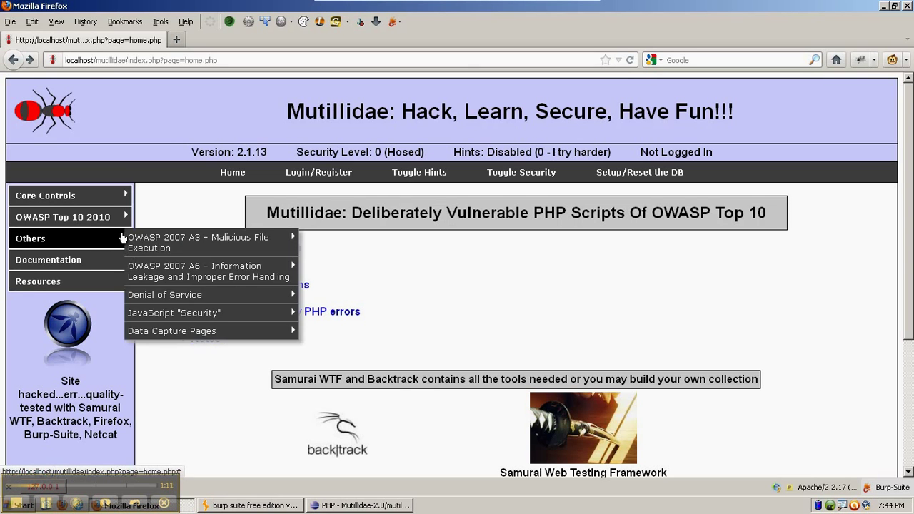
{"action": "mouse_move", "coordinate": [212, 270]}
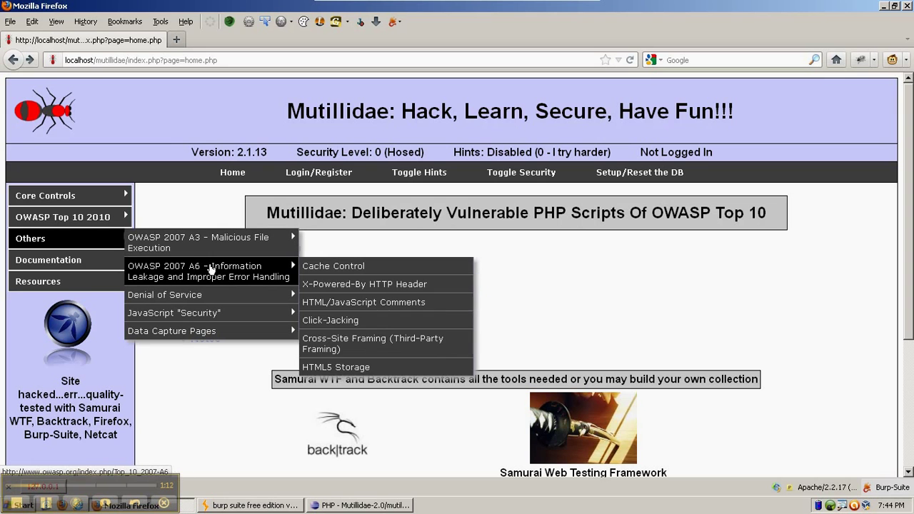
{"action": "left_click", "coordinate": [343, 349]}
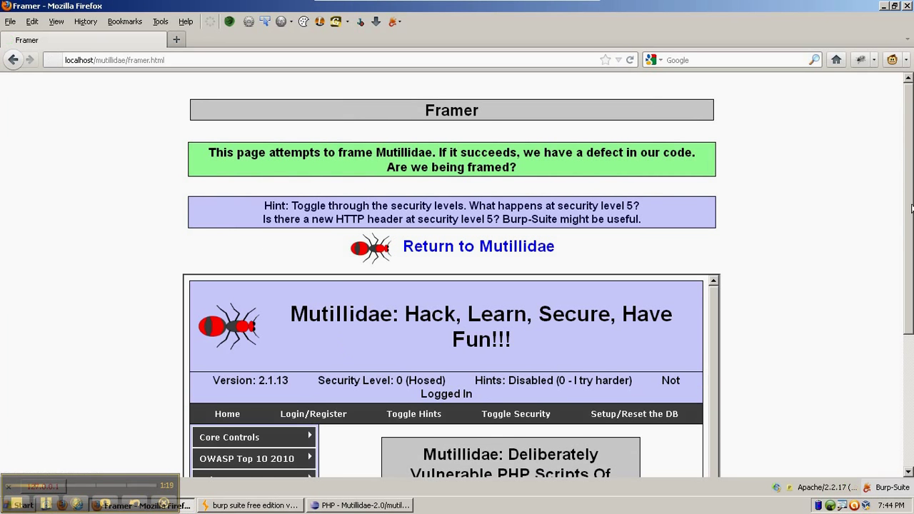
{"action": "left_click_drag", "start_coordinate": [912, 180], "coordinate": [912, 267]}
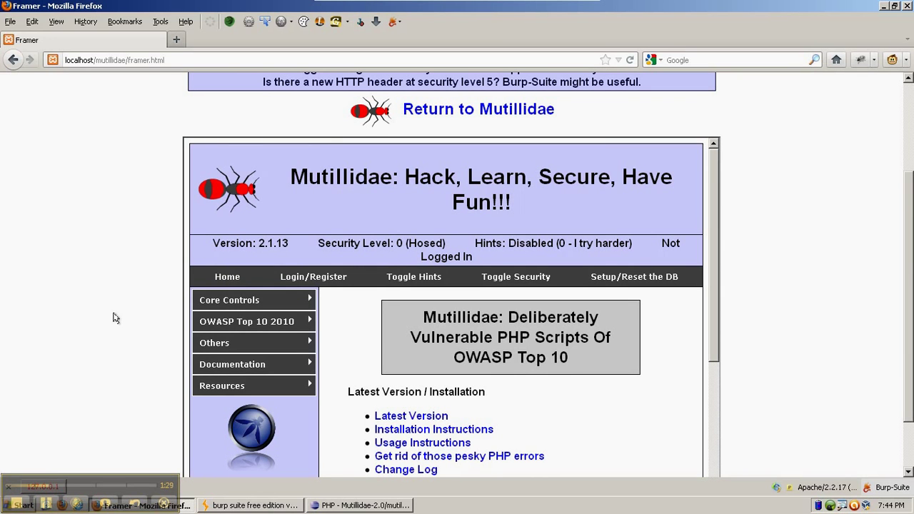
- Return to Mutillidae, set the security level to 1, and test the Cross-Site Framing page
{"action": "left_click", "coordinate": [446, 111]}
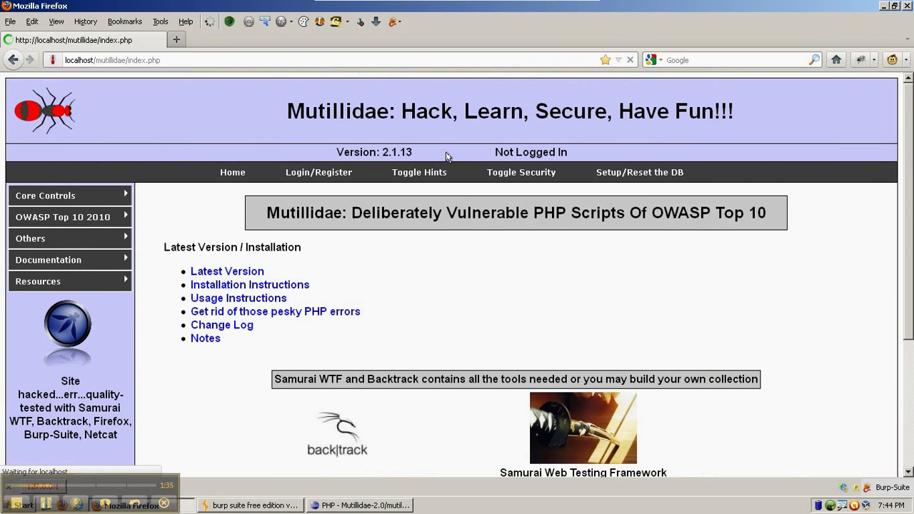
{"action": "left_click", "coordinate": [498, 174]}
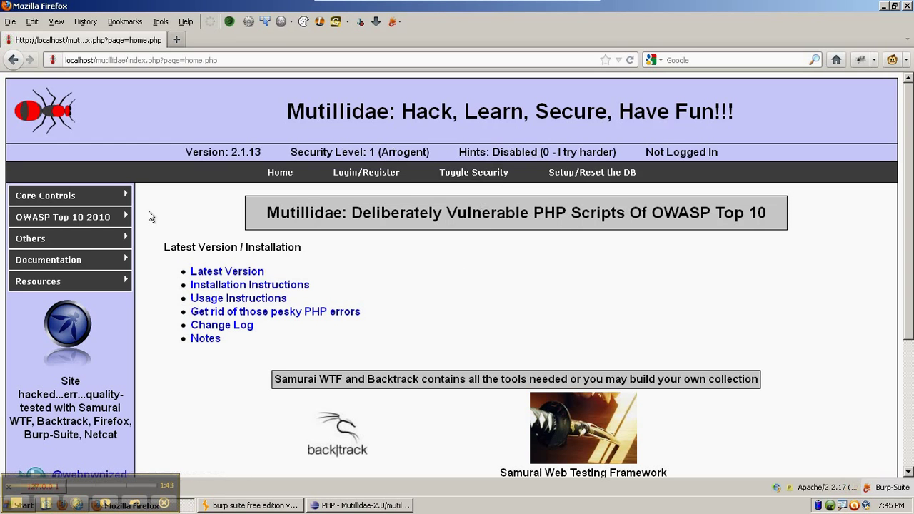
{"action": "mouse_move", "coordinate": [108, 238]}
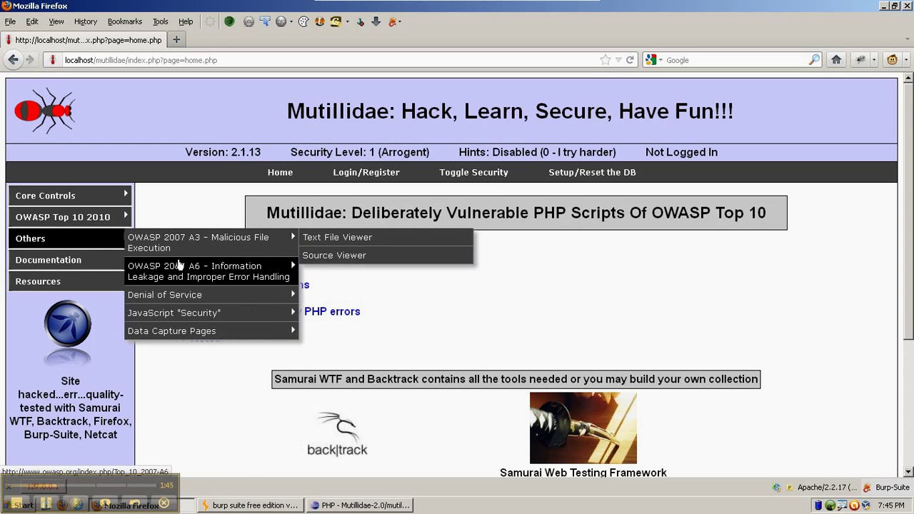
{"action": "mouse_move", "coordinate": [179, 265]}
{"action": "left_click", "coordinate": [323, 355]}
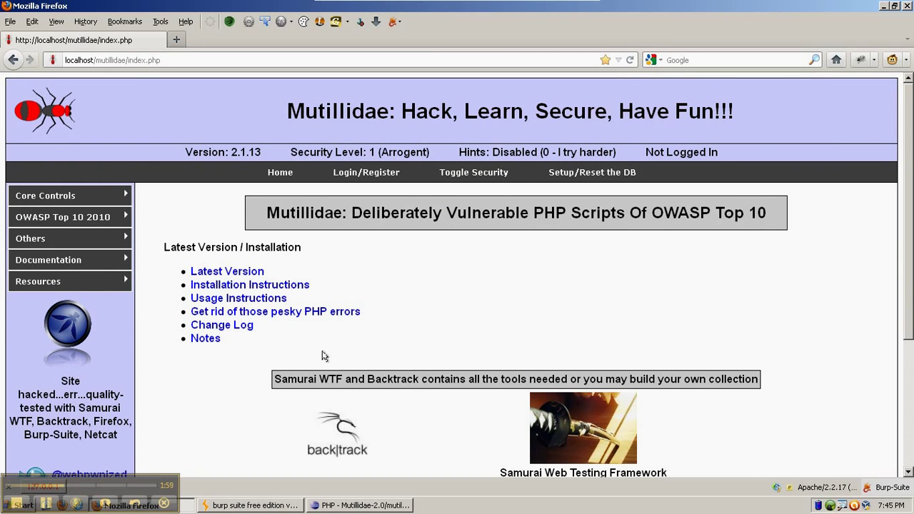
- Switch to Eclipse and examine the $lIncludeFrameBustingJavaScript assignment for security level 1 in index.php's ANTI-CLICK-JACKING switch
{"action": "left_click", "coordinate": [315, 509]}
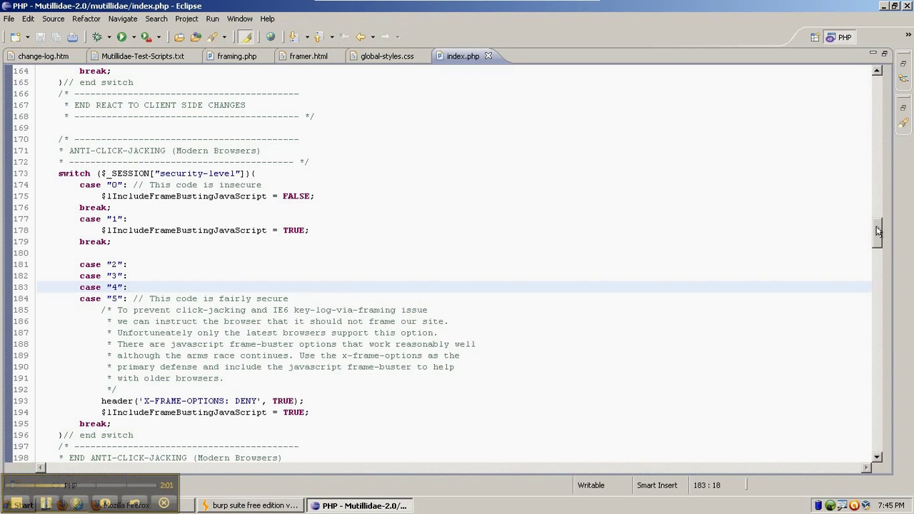
{"action": "left_click_drag", "start_coordinate": [878, 230], "coordinate": [877, 236]}
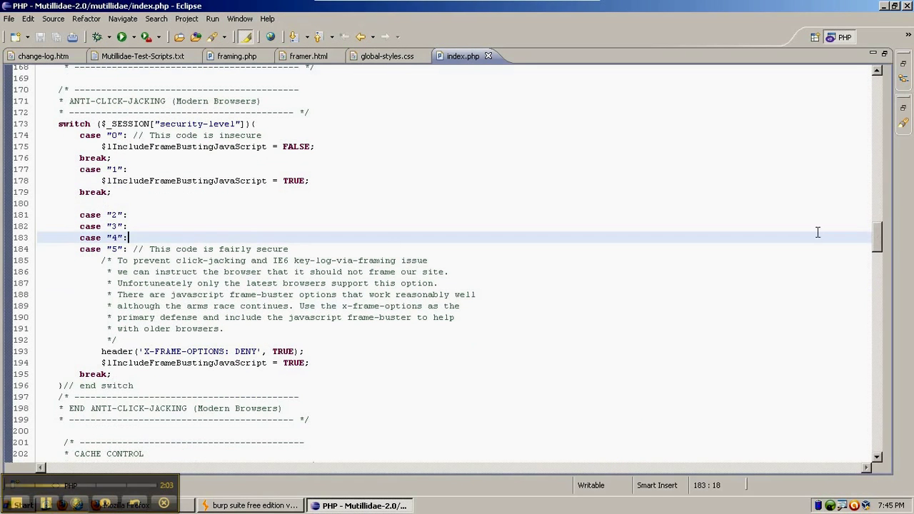
{"action": "double_click", "coordinate": [112, 181]}
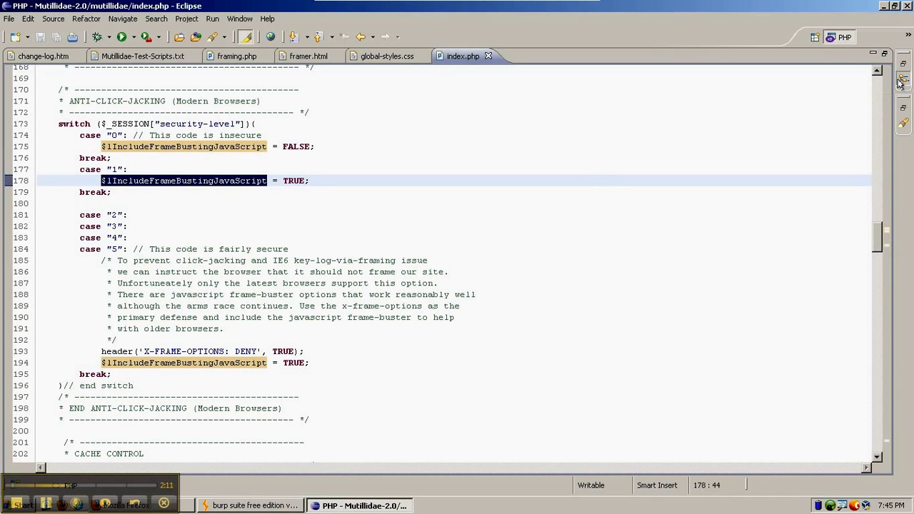
- Open anti-framing-protection.inc from the includes folder and examine the top != self check in its script
{"action": "left_click", "coordinate": [901, 81]}
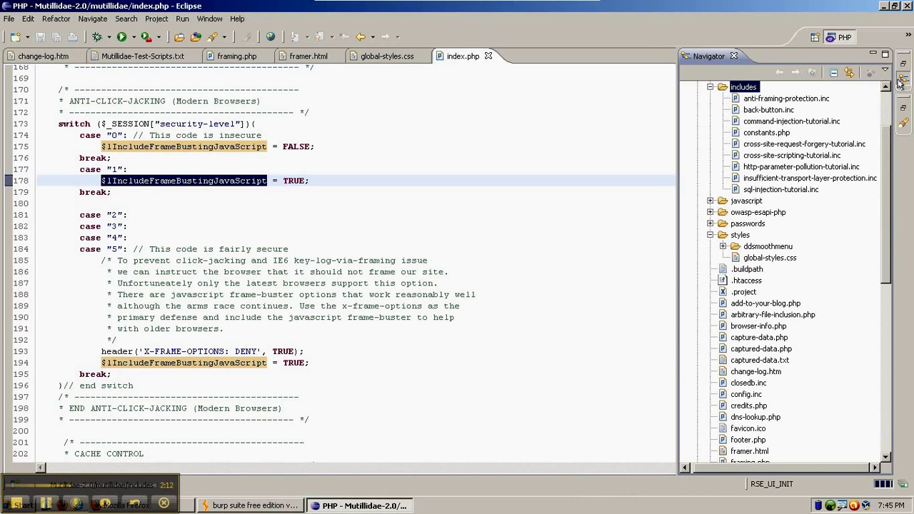
{"action": "double_click", "coordinate": [787, 98]}
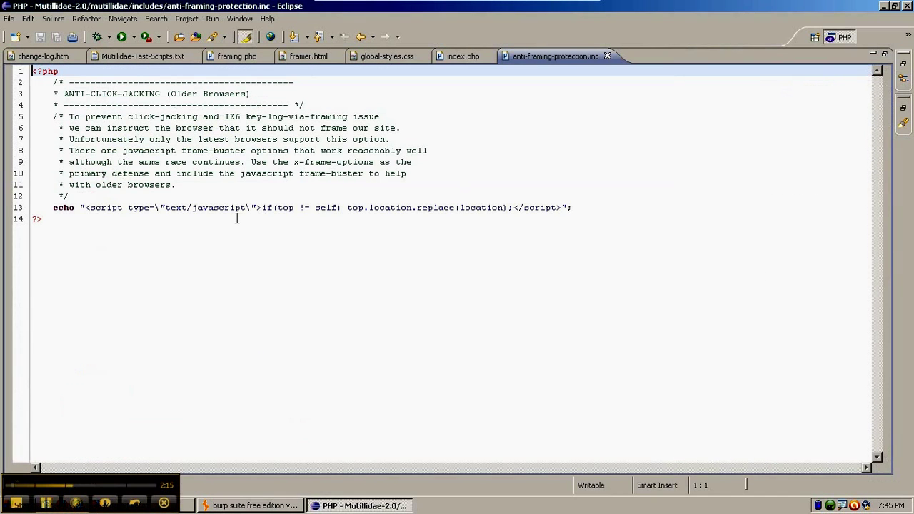
{"action": "double_click", "coordinate": [322, 207]}
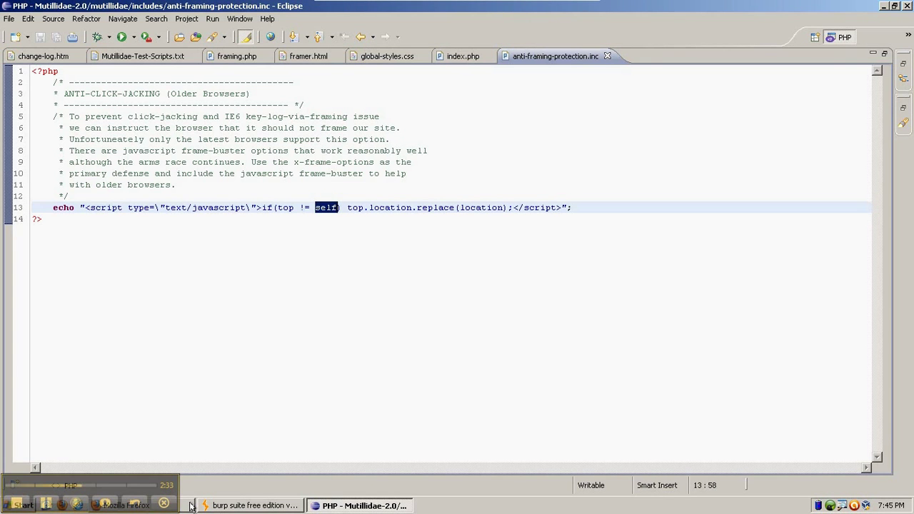
- Switch to Firefox, set Mutillidae's security level to 5, and test the Cross-Site Framing page before returning to Mutillidae
{"action": "left_click", "coordinate": [192, 506]}
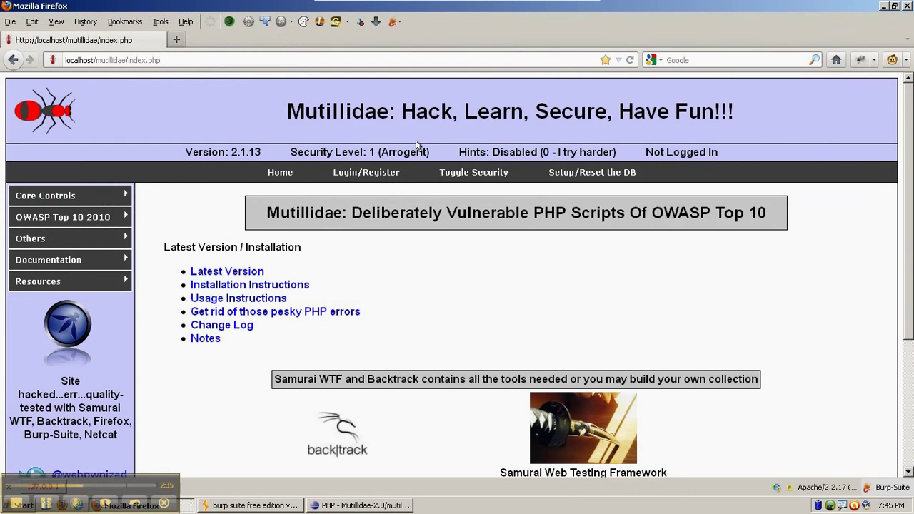
{"action": "left_click", "coordinate": [452, 179]}
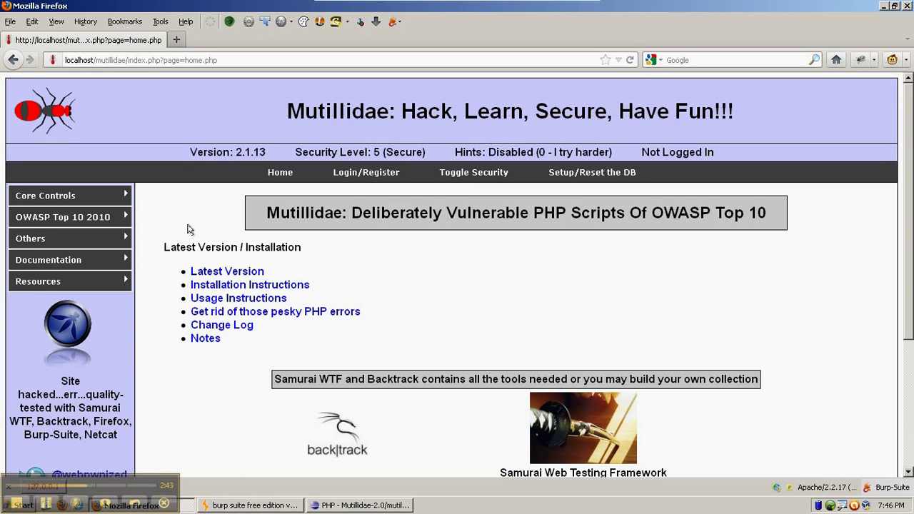
{"action": "mouse_move", "coordinate": [112, 258]}
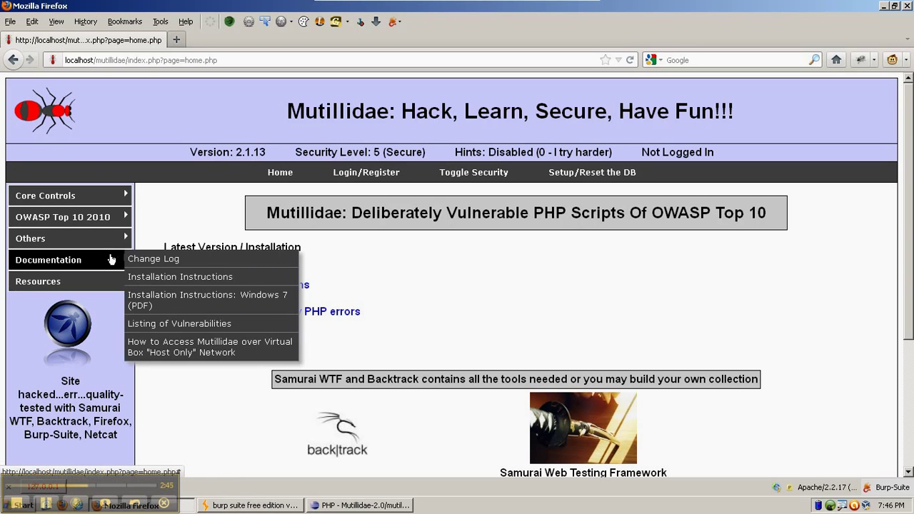
{"action": "mouse_move", "coordinate": [111, 238]}
{"action": "mouse_move", "coordinate": [204, 272]}
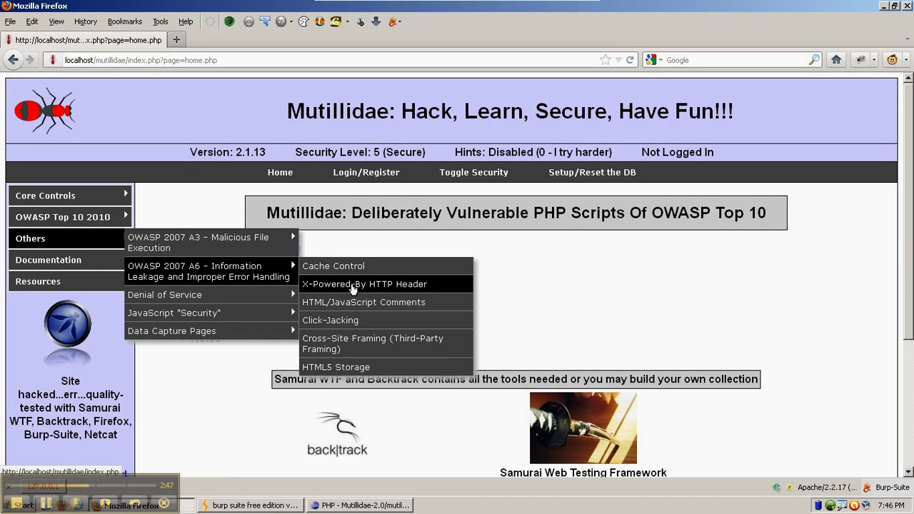
{"action": "left_click", "coordinate": [371, 338]}
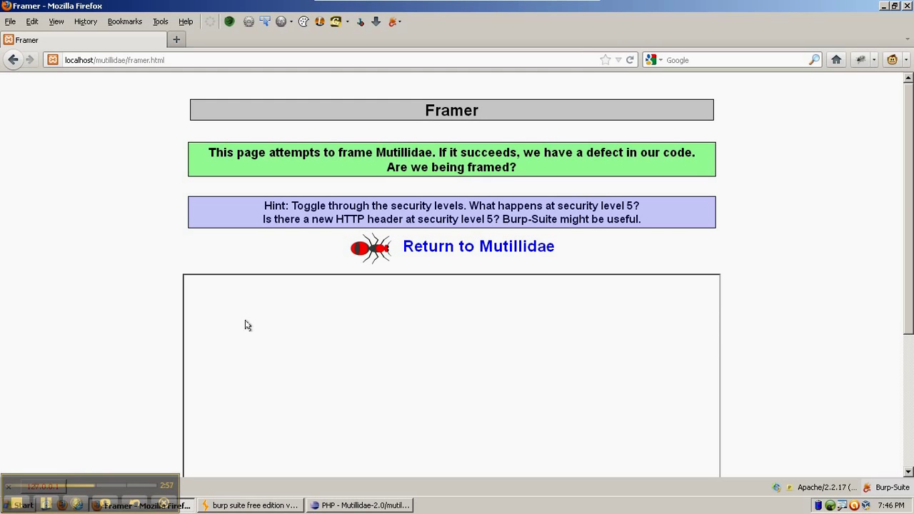
{"action": "left_click", "coordinate": [531, 248]}
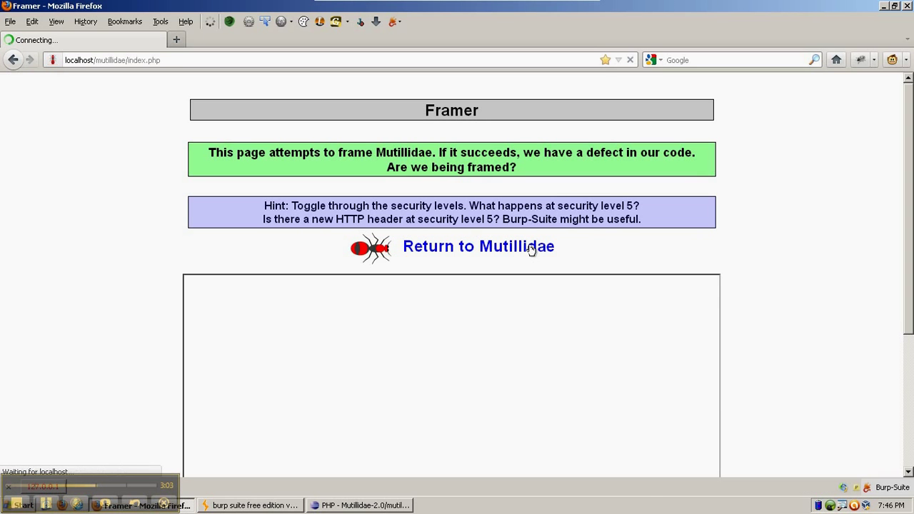
- Switch to Eclipse and examine the X-FRAME-OPTIONS: DENY header and its explanatory comment for the secure levels in index.php
{"action": "left_click", "coordinate": [397, 507]}
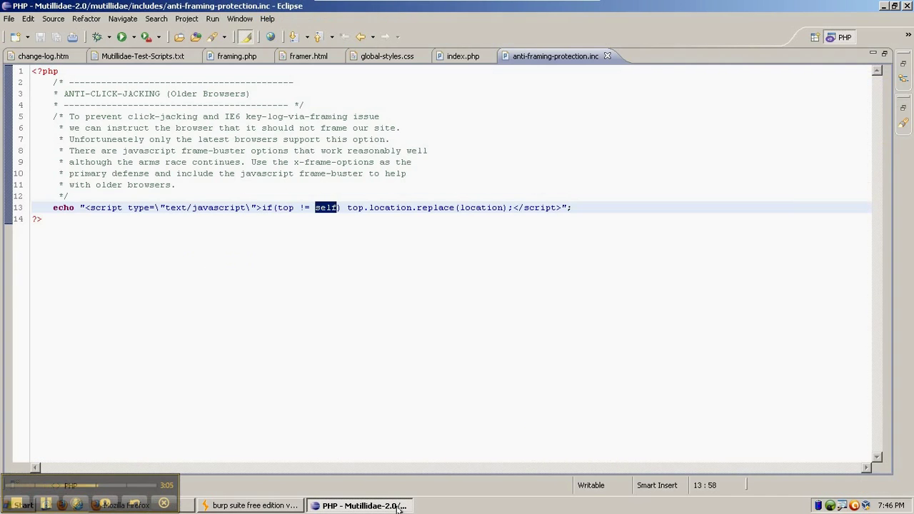
{"action": "left_click", "coordinate": [472, 56]}
{"action": "triple_click", "coordinate": [165, 351]}
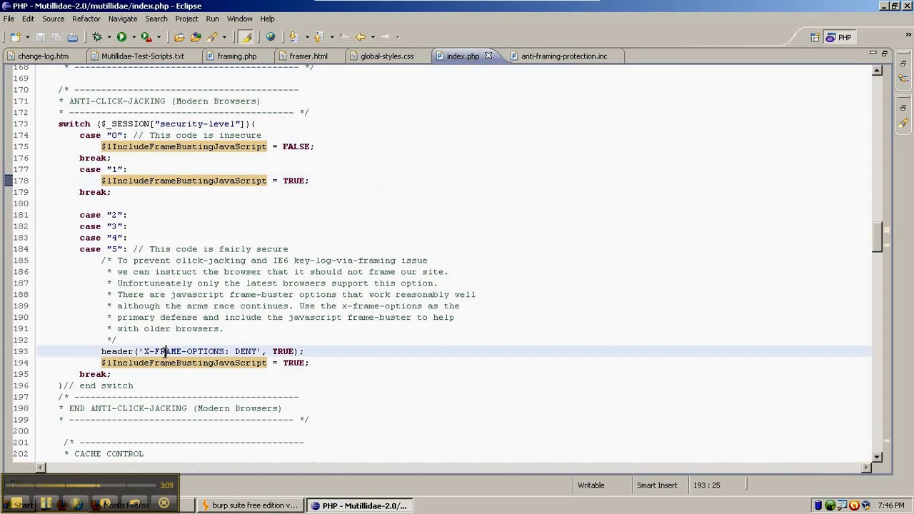
{"action": "left_click", "coordinate": [325, 351]}
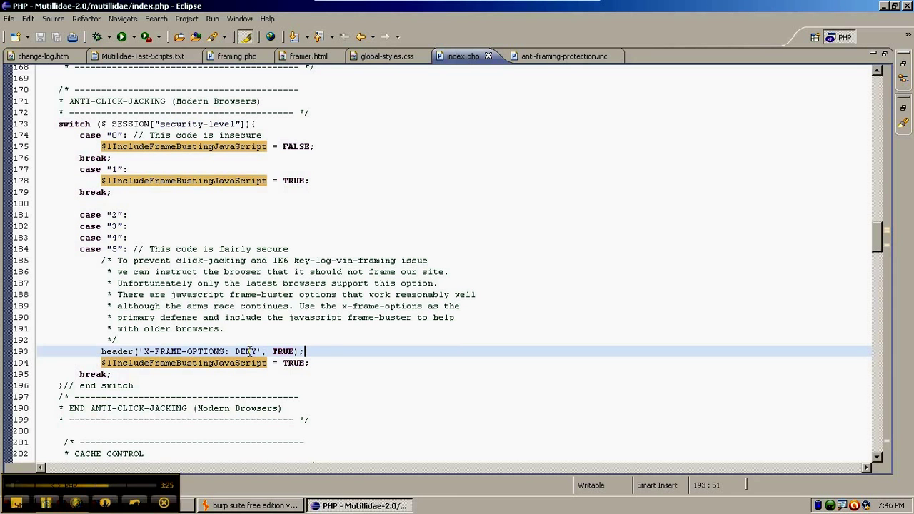
{"action": "left_click", "coordinate": [243, 328]}
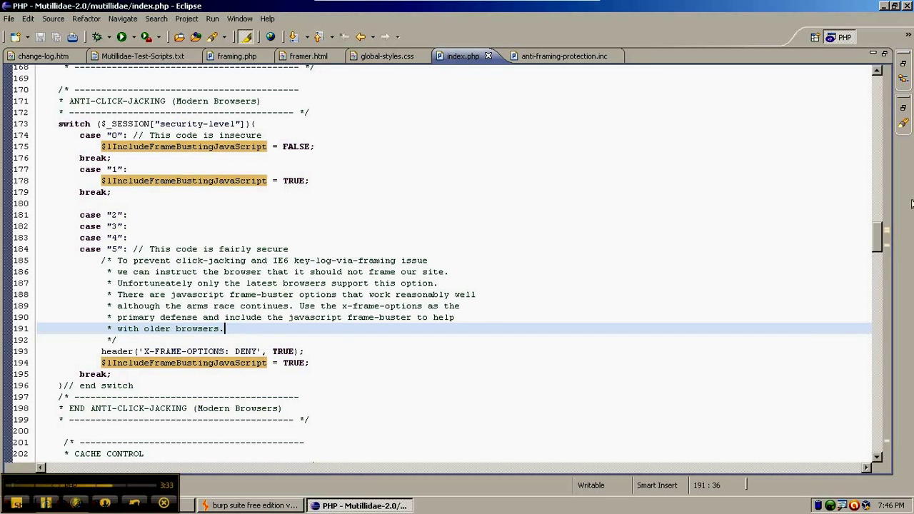
- Highlight the X-FRAME-OPTIONS header line and the $lIncludeFrameBustingJavaScript line of case 5 in turn, comparing the two defences
{"action": "left_click_drag", "start_coordinate": [879, 237], "coordinate": [879, 253]}
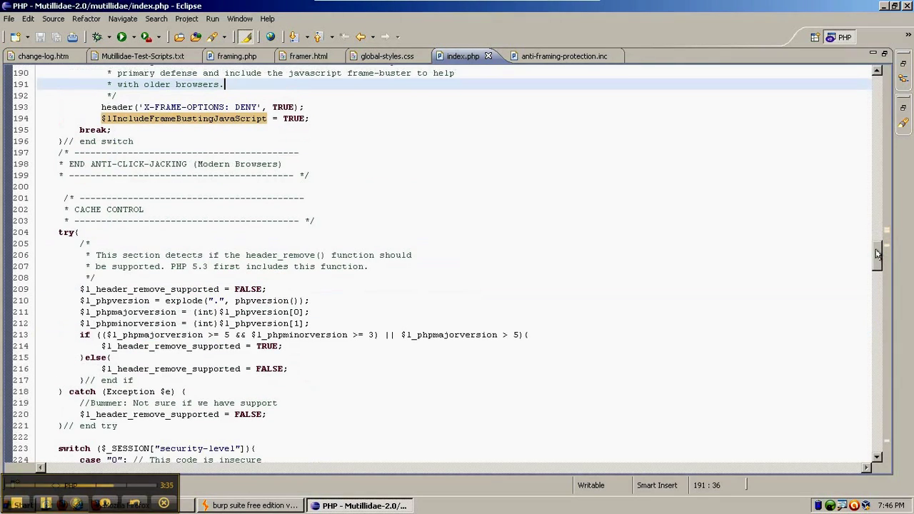
{"action": "left_click", "coordinate": [252, 107]}
{"action": "triple_click", "coordinate": [252, 107]}
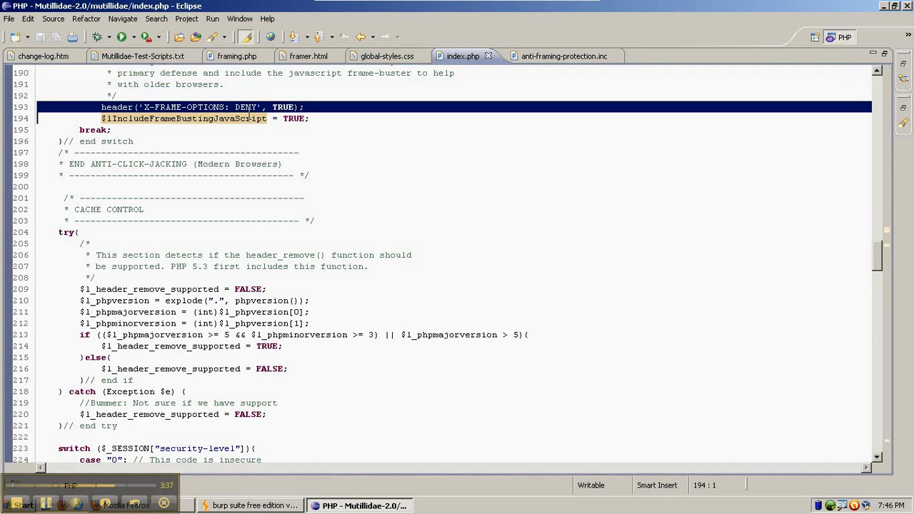
{"action": "triple_click", "coordinate": [247, 114]}
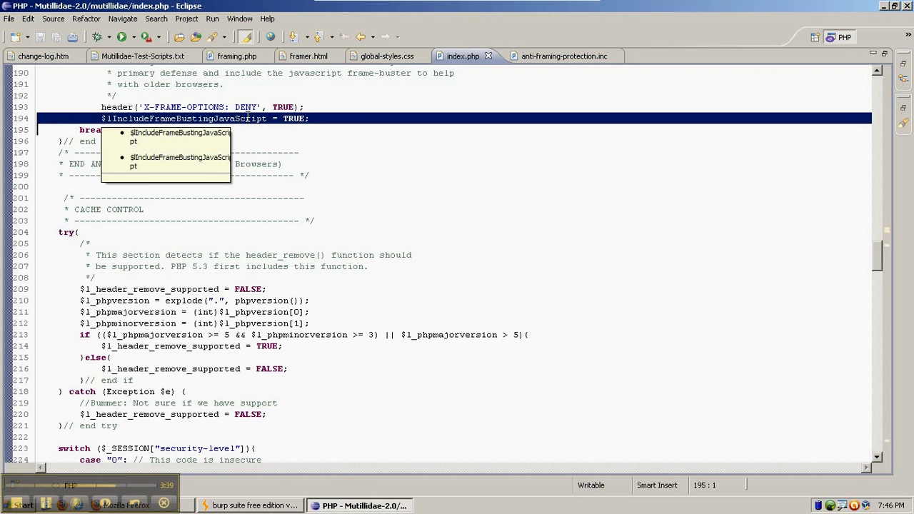
{"action": "left_click", "coordinate": [288, 106]}
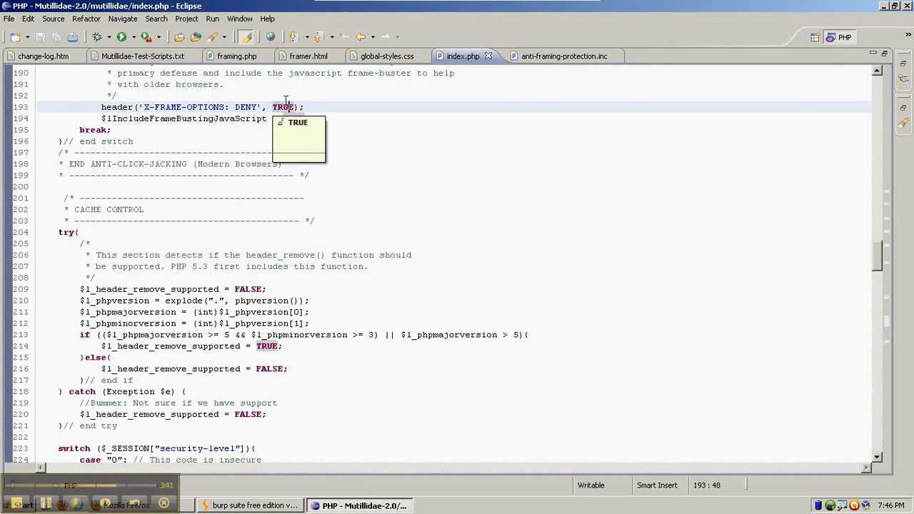